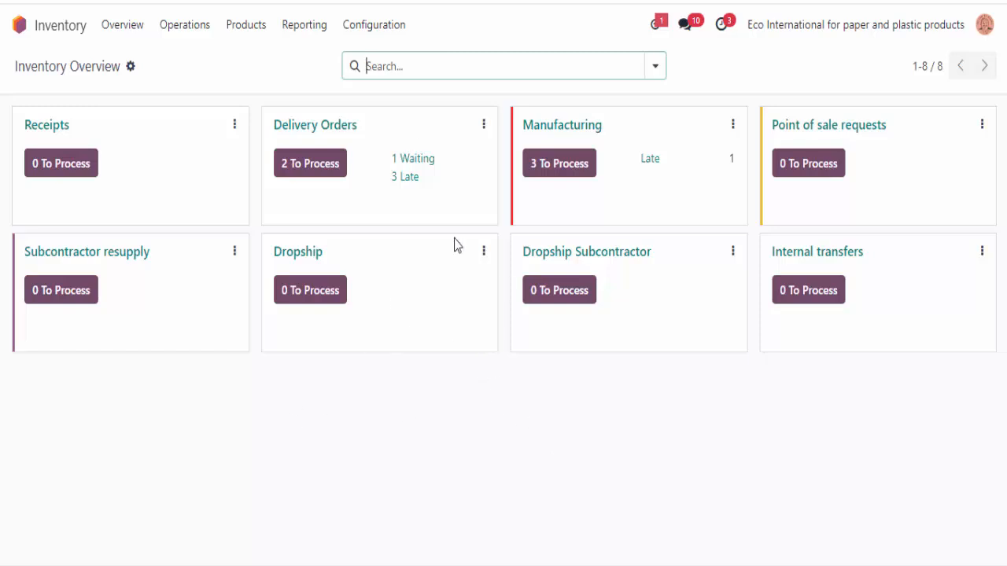
Open the late delivery orders, filter them by Ready status and expand the Ready group
left_click(406, 184)
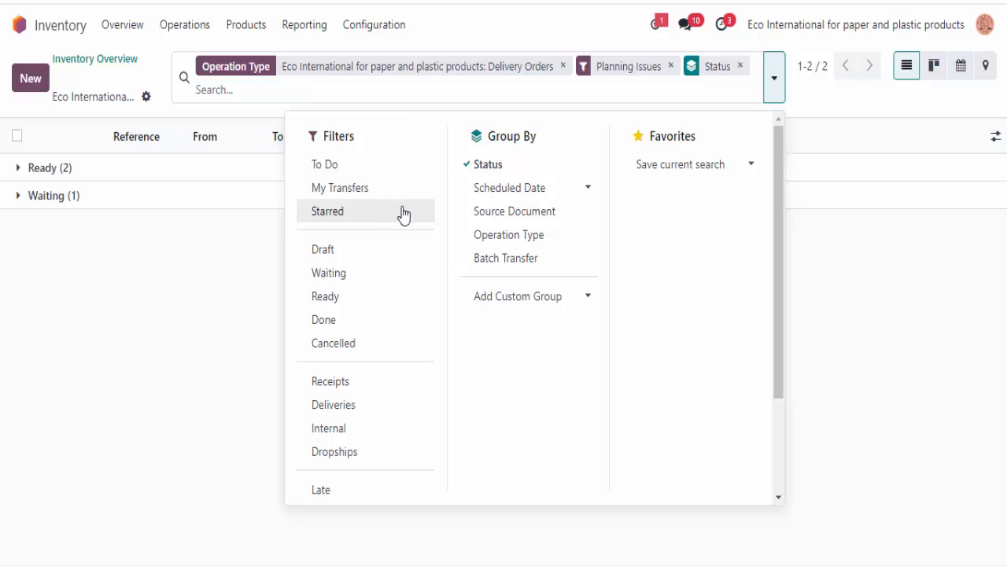
left_click(333, 304)
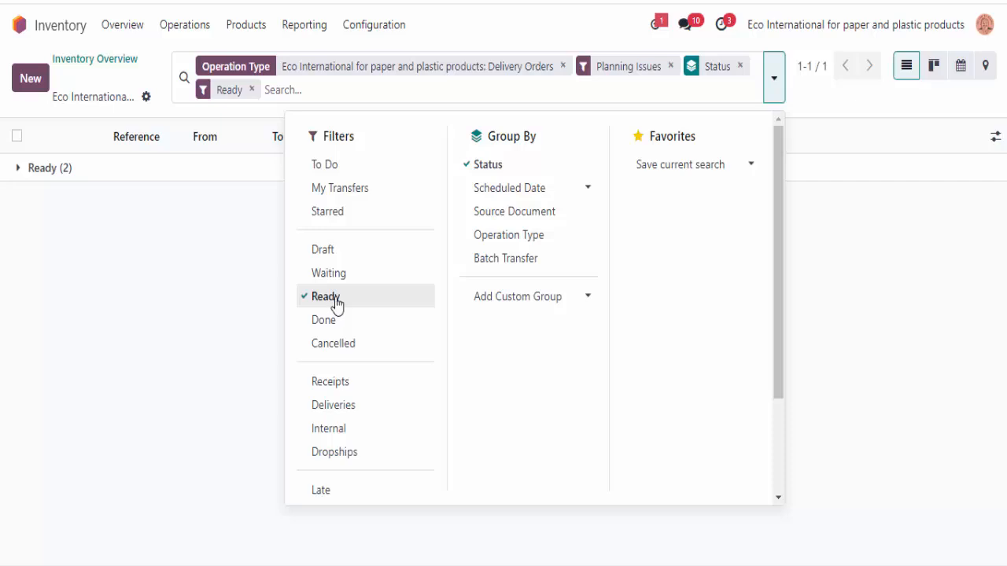
left_click(16, 175)
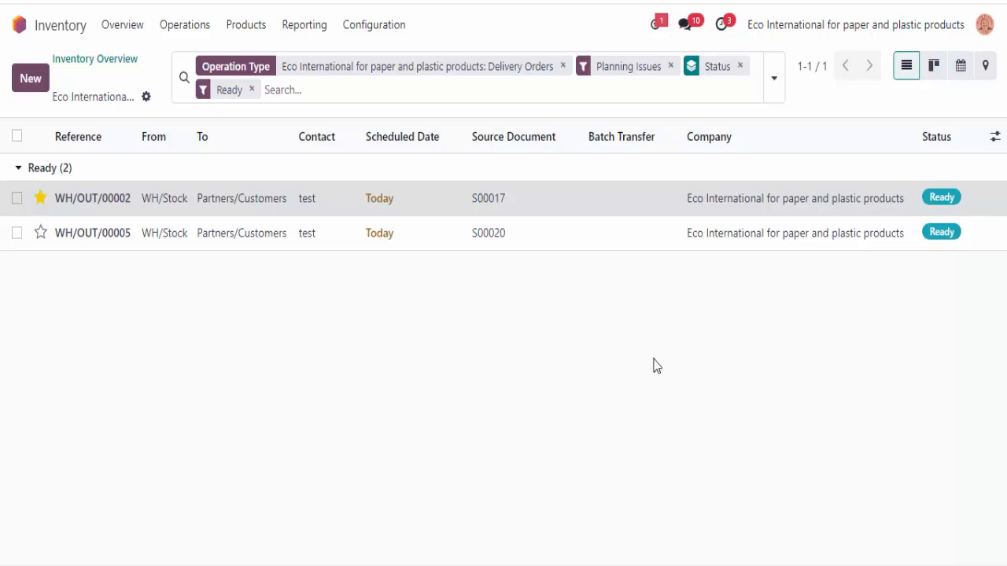
Leave the filtered transfers and open the Delivery Orders operation type from the inventory configuration
left_click(130, 36)
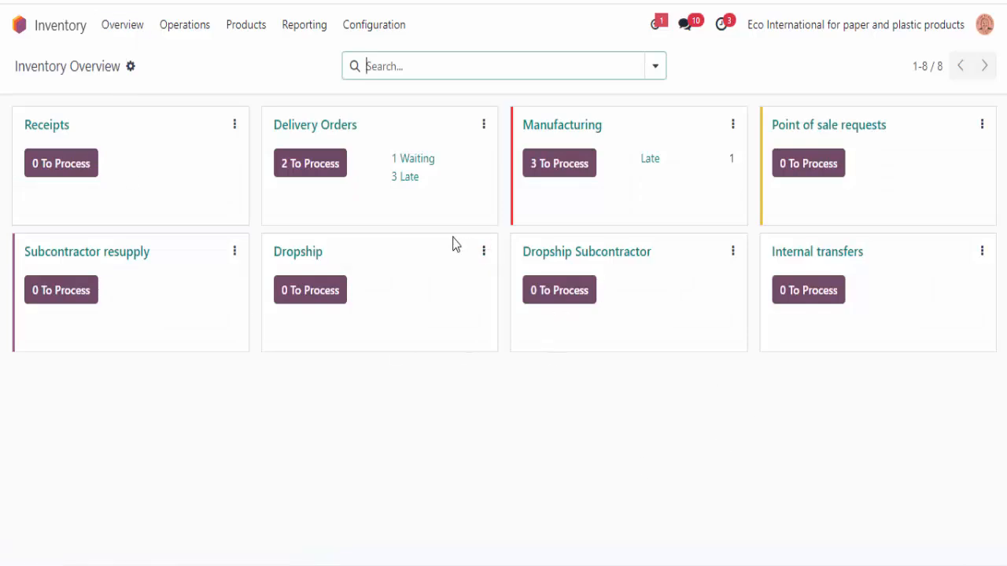
left_click(195, 33)
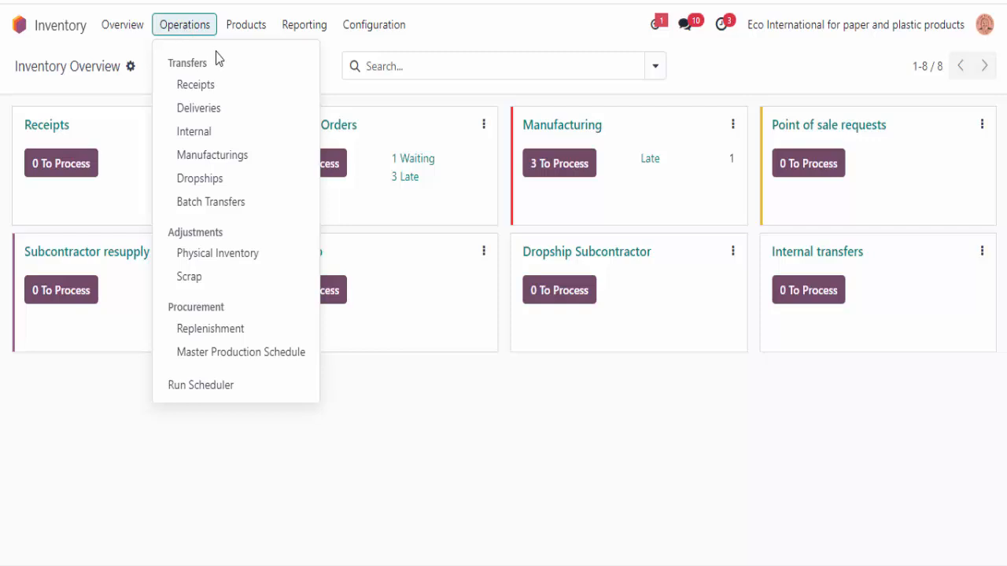
mouse_move(387, 32)
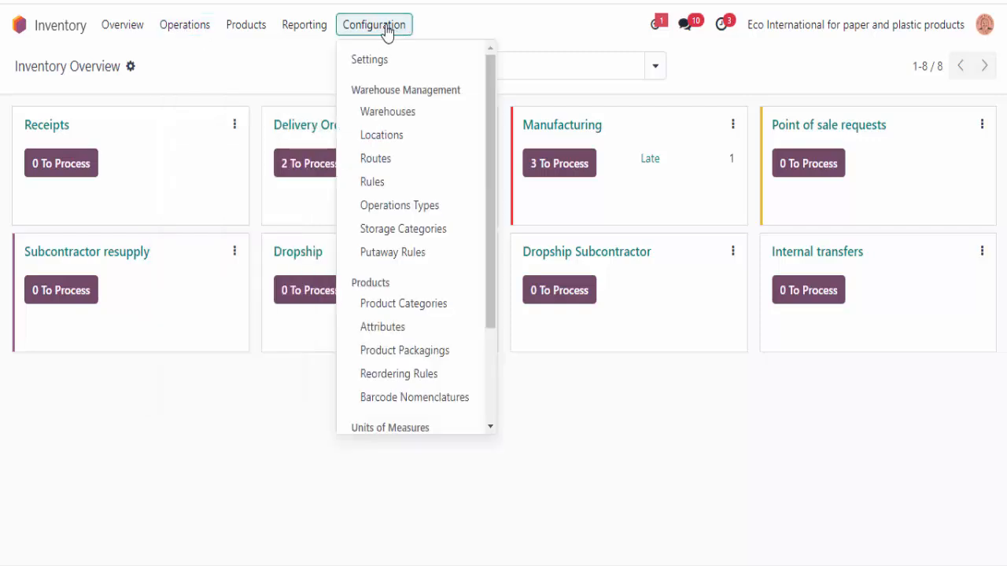
left_click(413, 207)
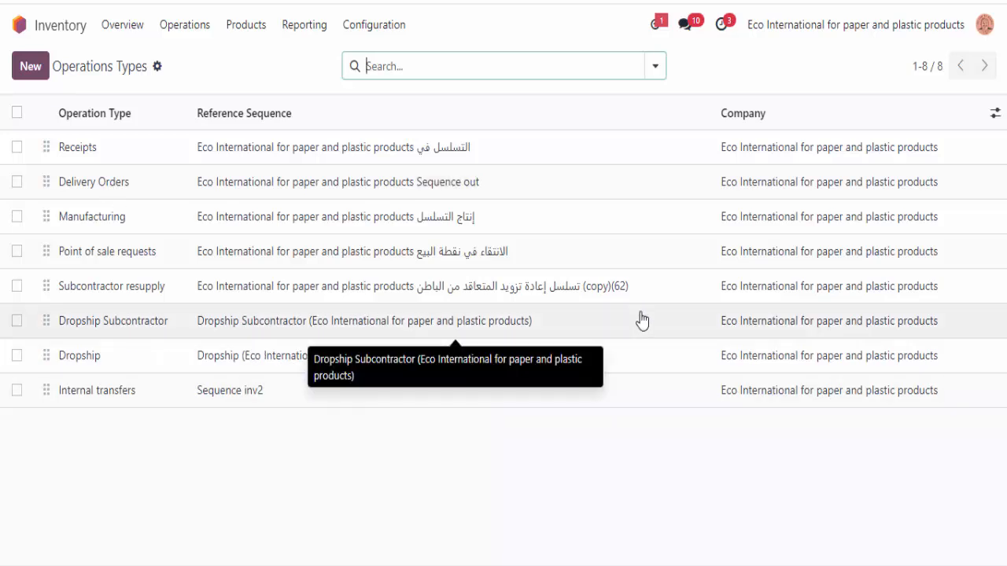
left_click(122, 192)
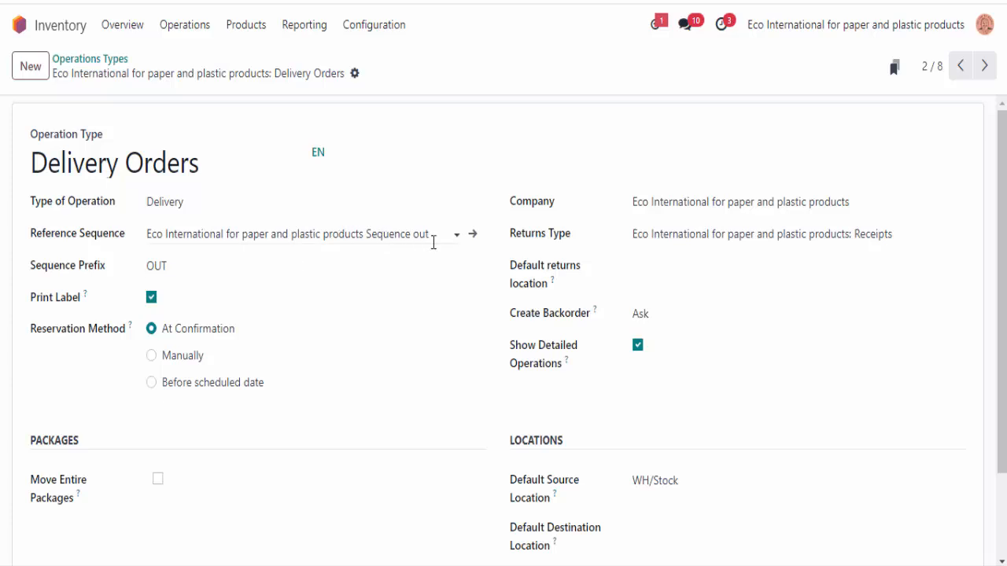
Examine the available Type of Operation choices and the reservation, package, location and batch settings of the Delivery Orders operation type
left_click(180, 220)
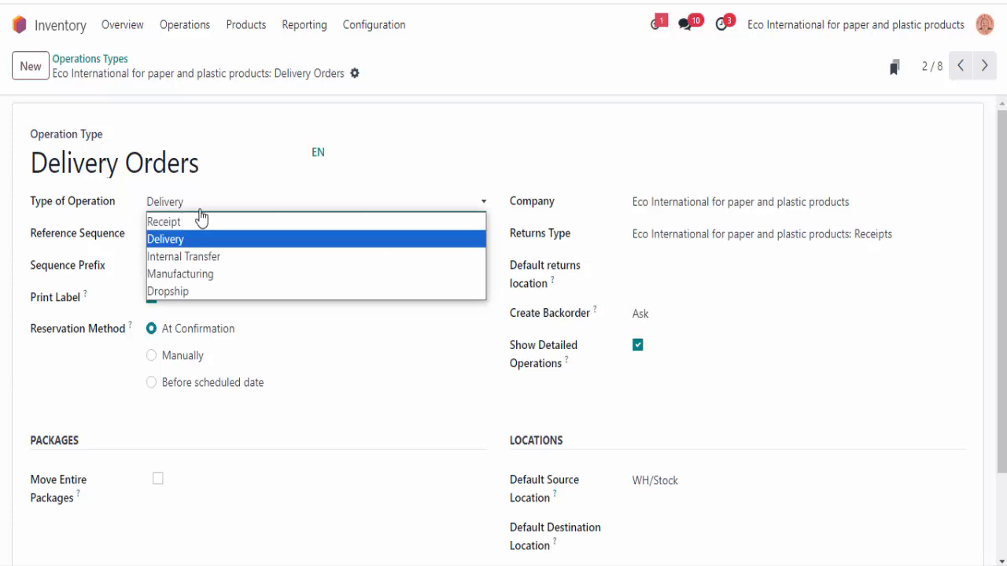
left_click(200, 211)
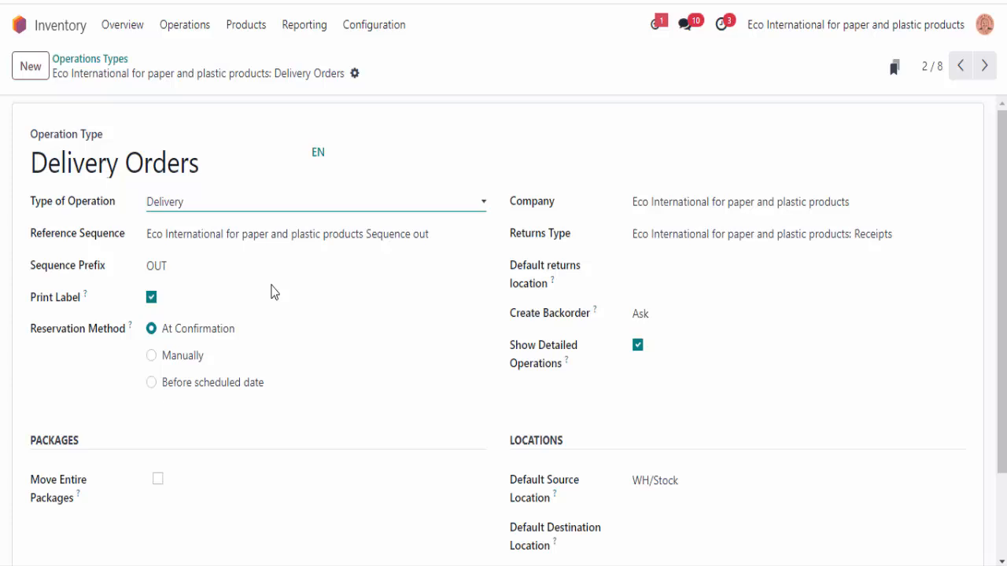
left_click(256, 206)
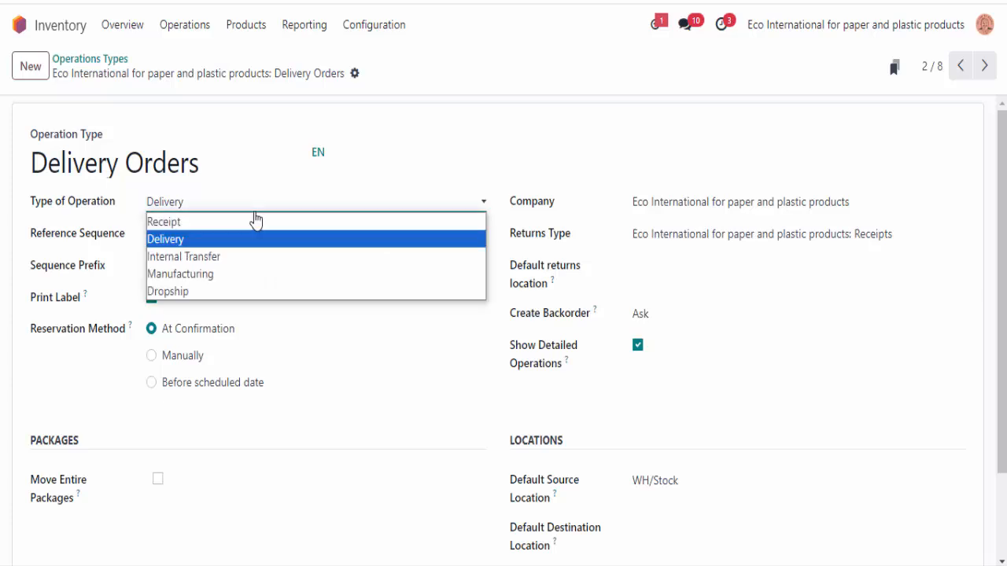
key("Escape")
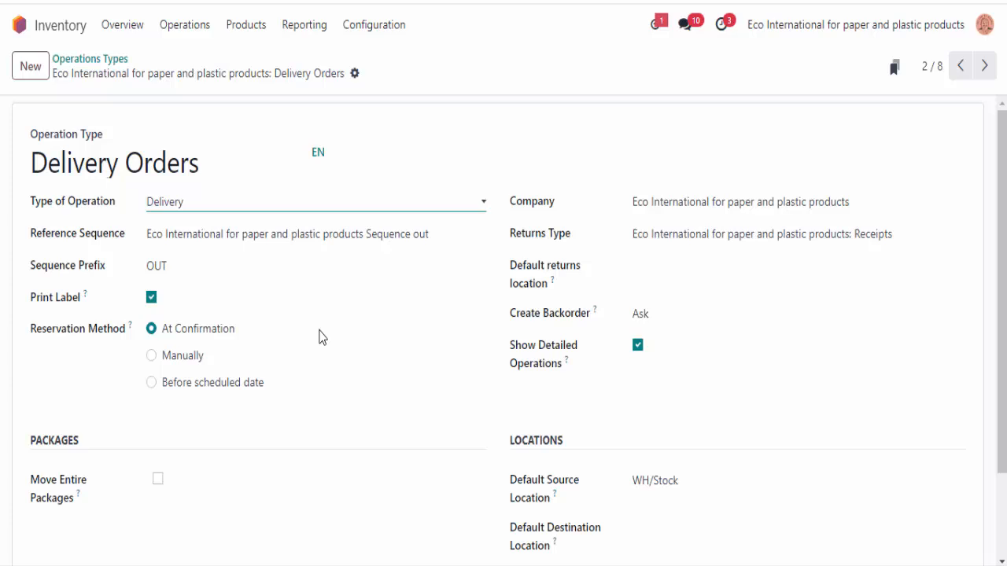
scroll(331, 344, "down", 2)
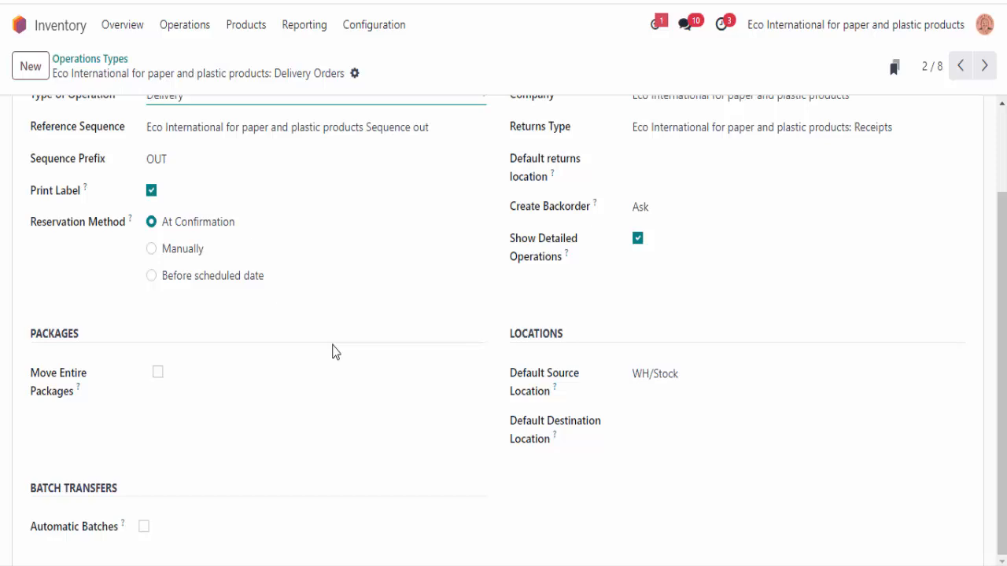
scroll(332, 352, "up", 2)
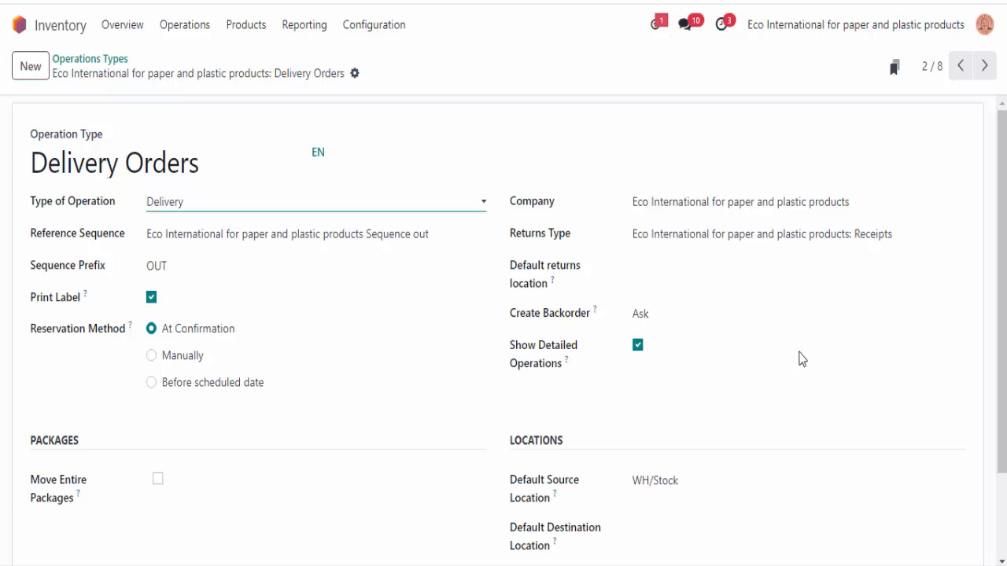
scroll(787, 354, "down", 3)
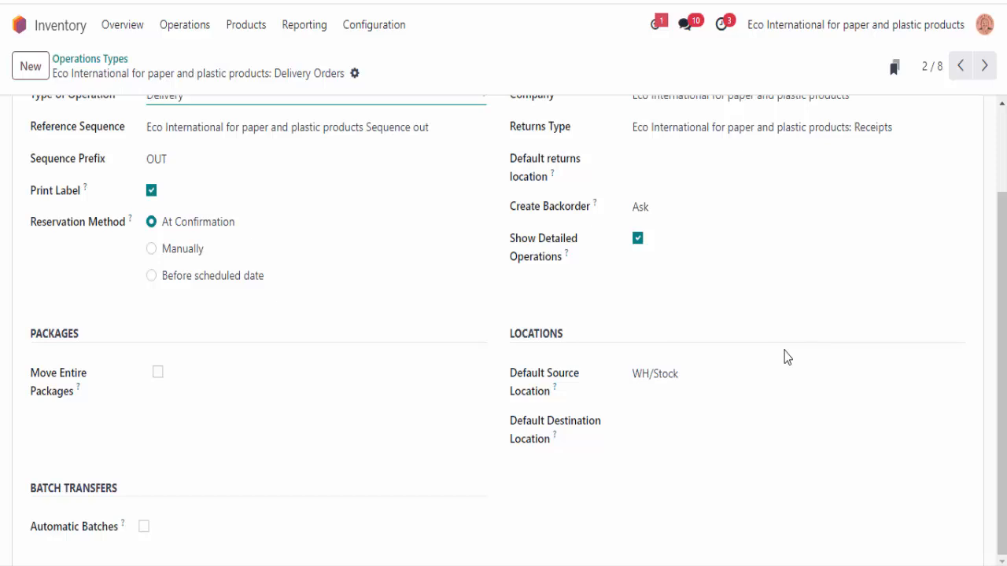
scroll(786, 358, "up", 3)
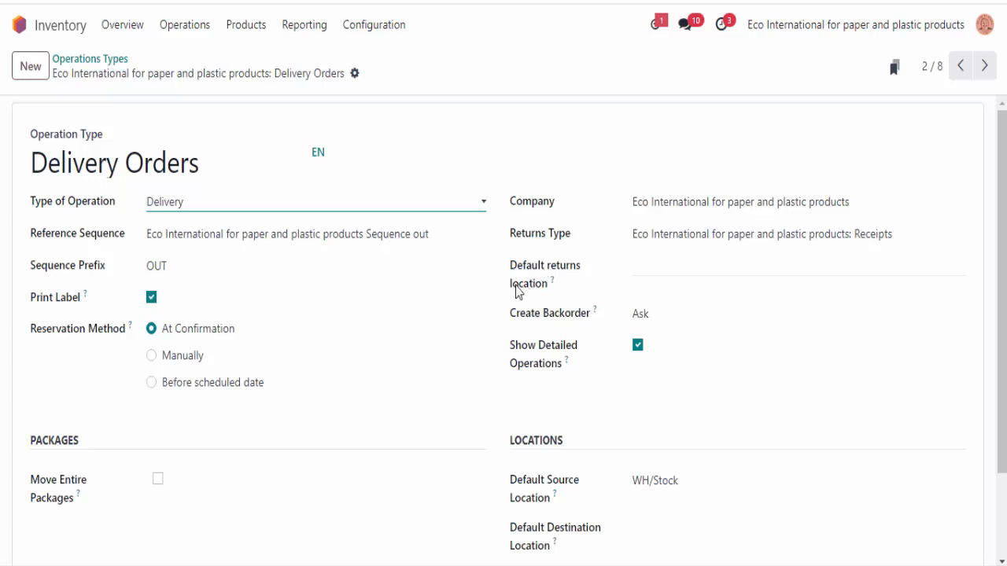
Enable Lots & Serial Numbers under Traceability in the inventory settings and save the change
left_click(385, 28)
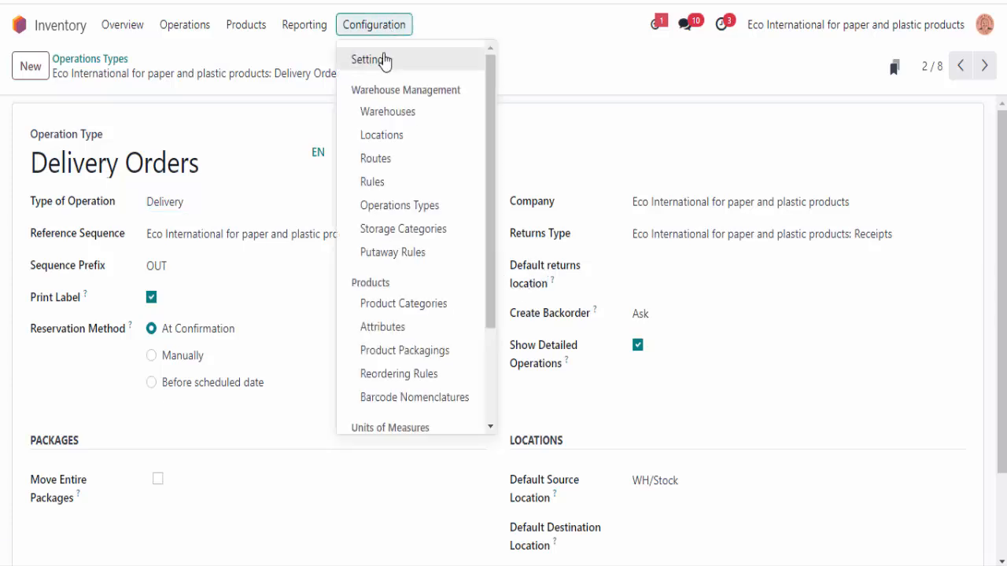
left_click(383, 60)
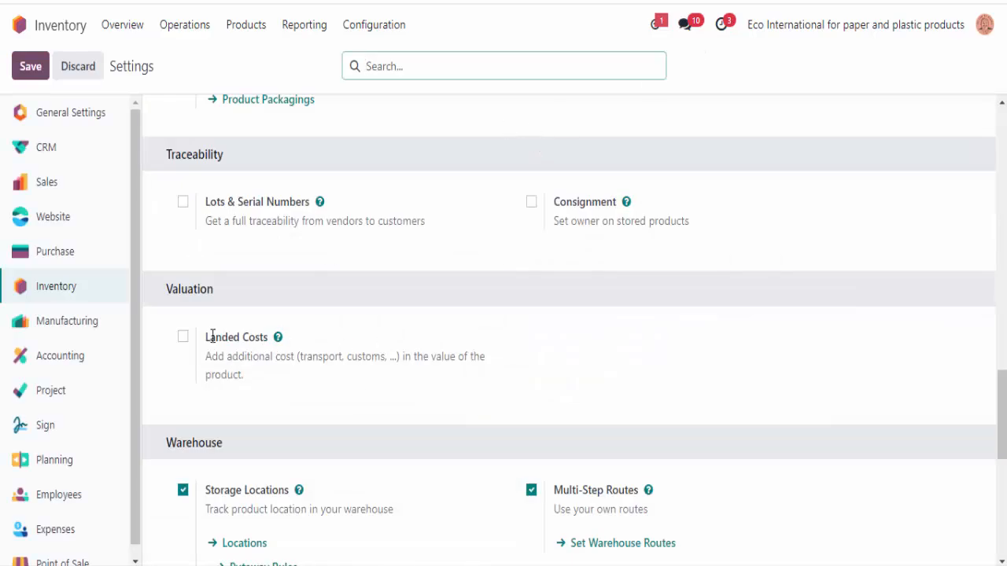
left_click(181, 203)
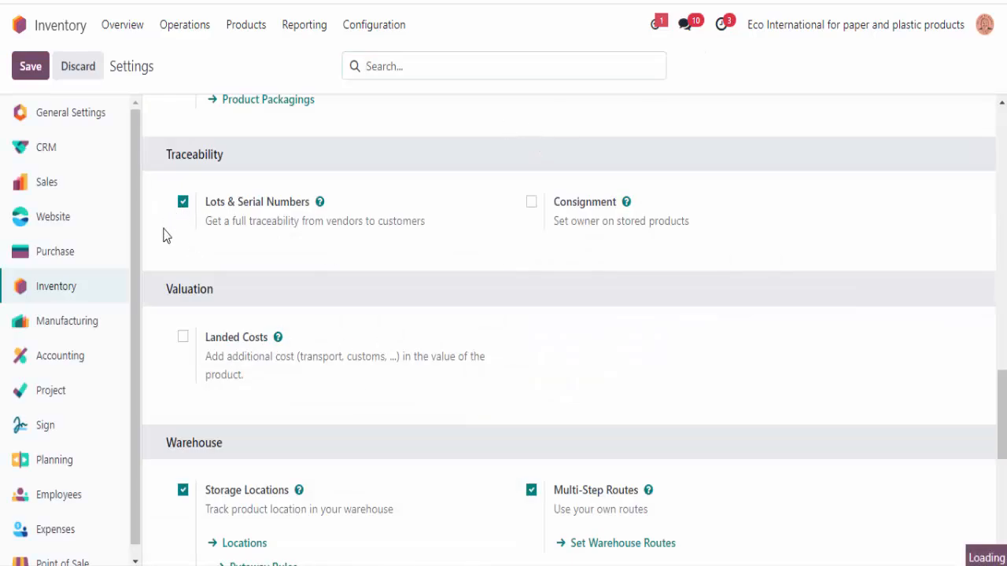
scroll(471, 302, "down", 3)
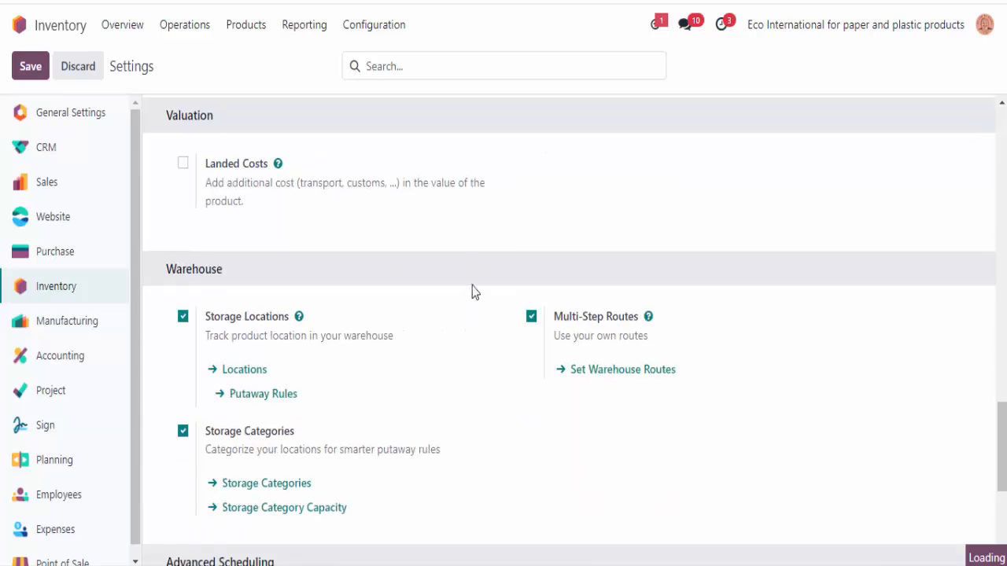
left_click(47, 68)
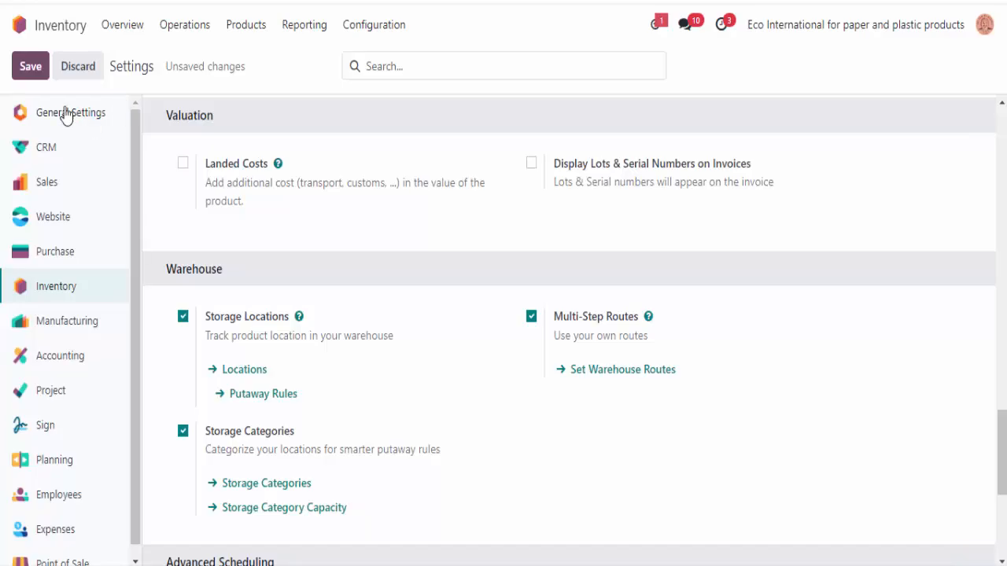
left_click(24, 75)
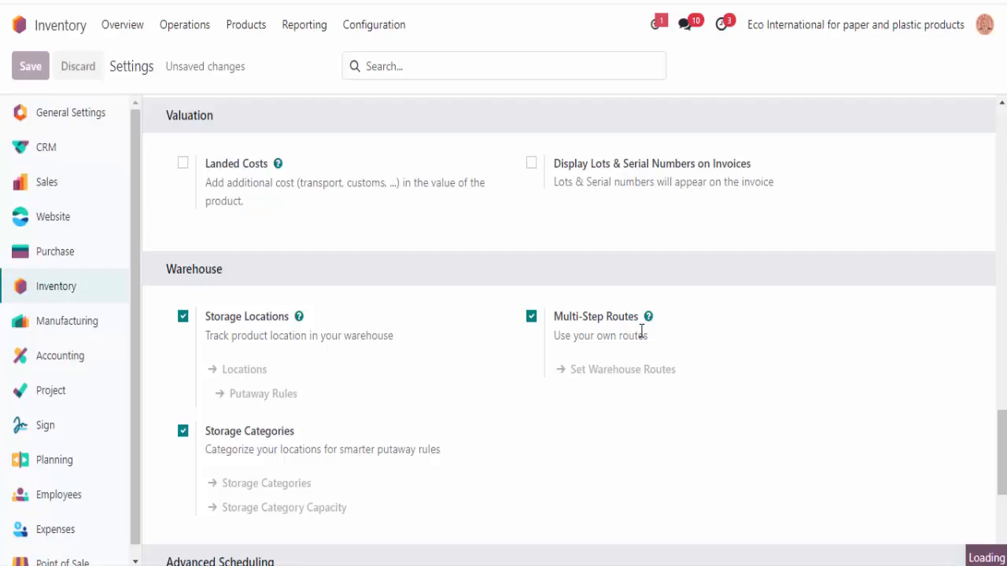
mouse_move(637, 315)
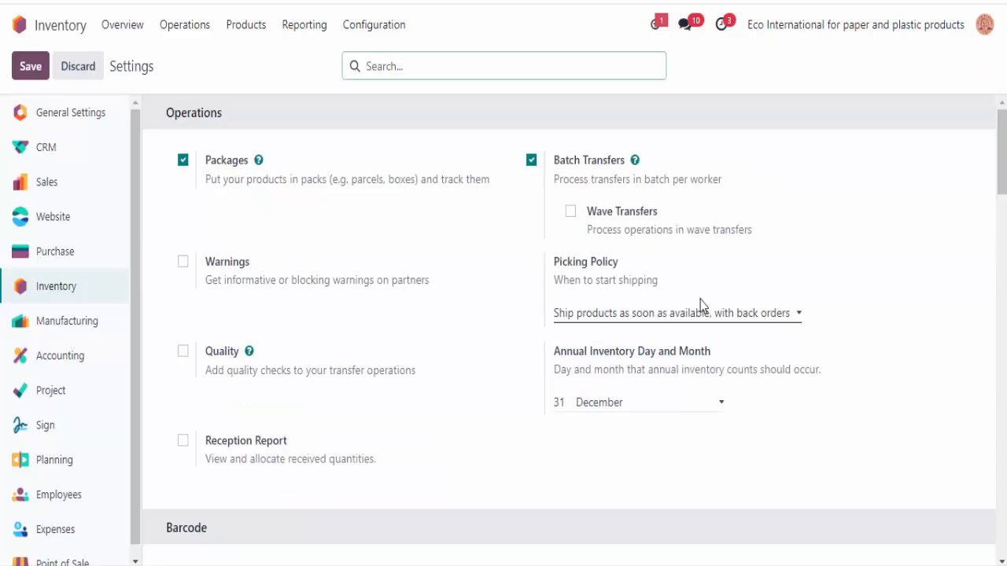
Reopen the Delivery Orders operation type from the list of operation types
left_click(379, 31)
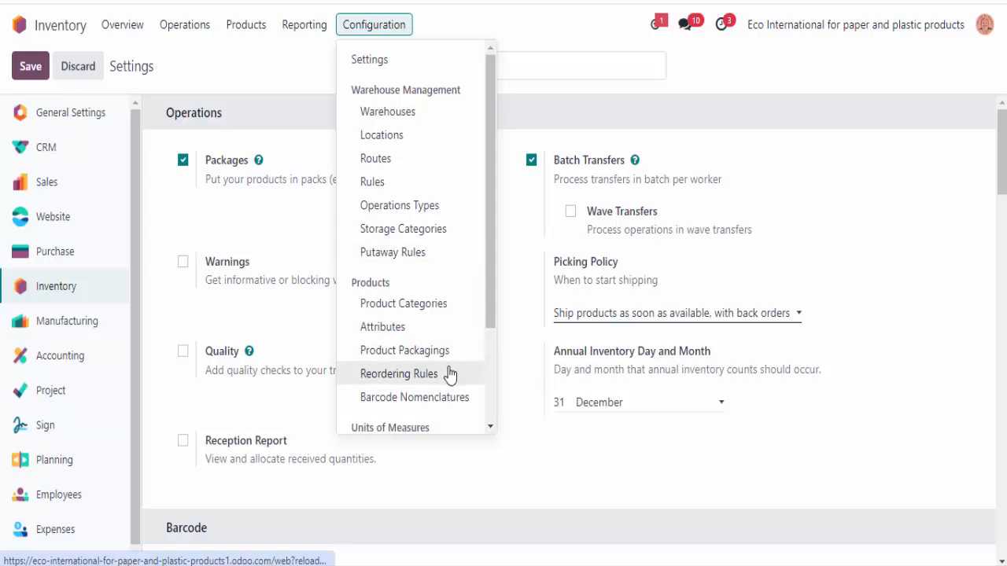
scroll(453, 329, "down", 2)
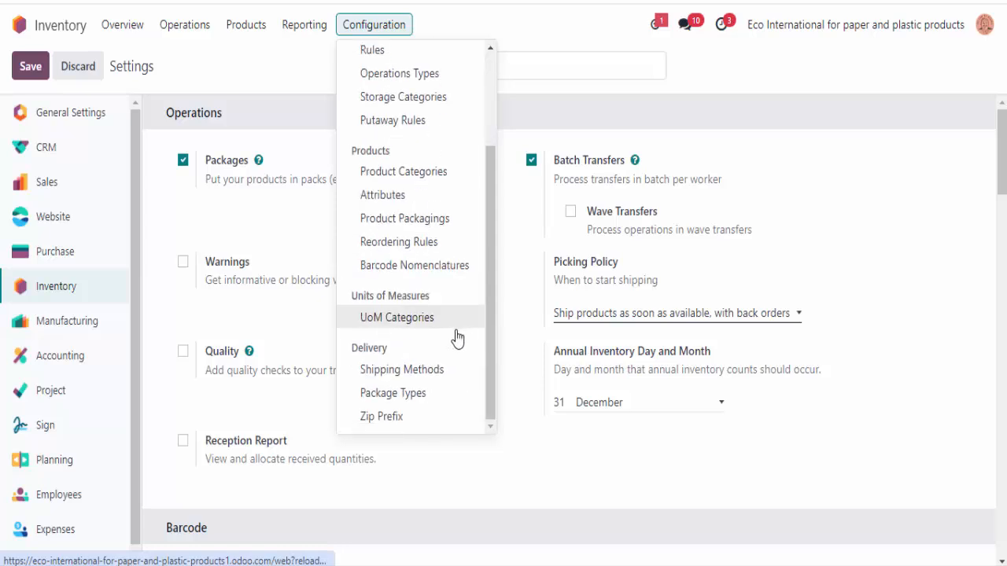
scroll(458, 342, "up", 3)
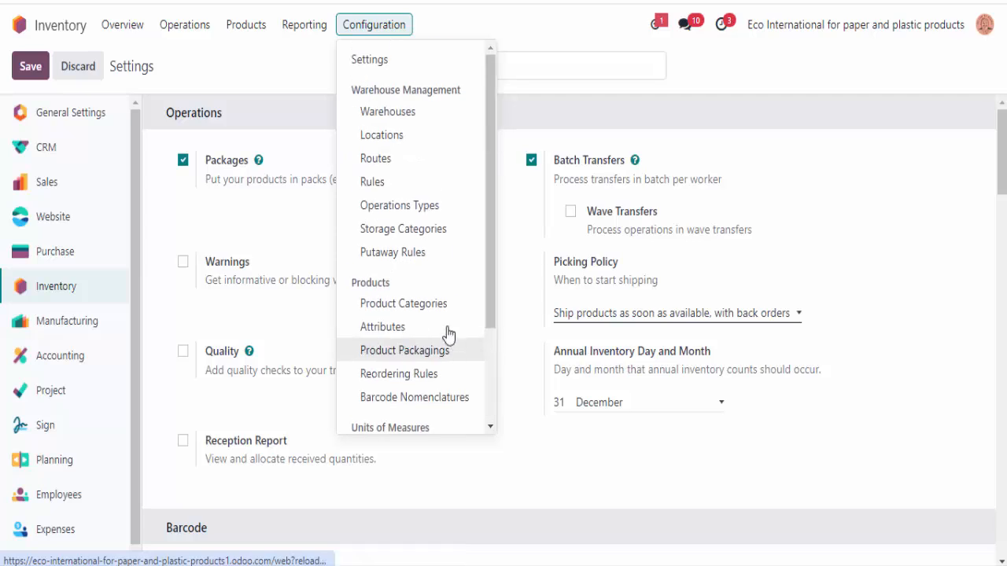
left_click(401, 206)
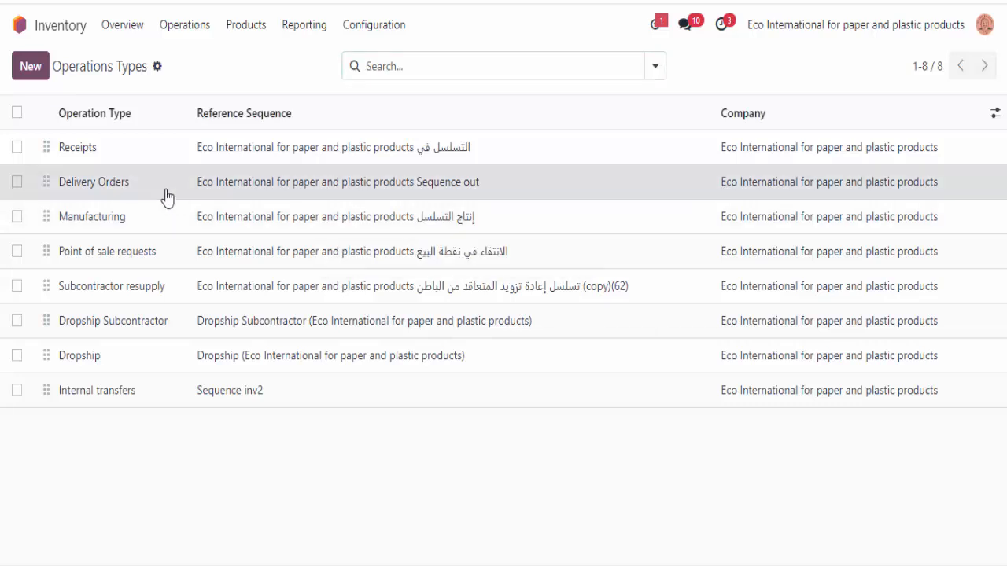
left_click(167, 195)
Examine the Lots/Serial Numbers section and the package, location and batch transfer options of the Delivery Orders operation type
scroll(568, 350, "down", 3)
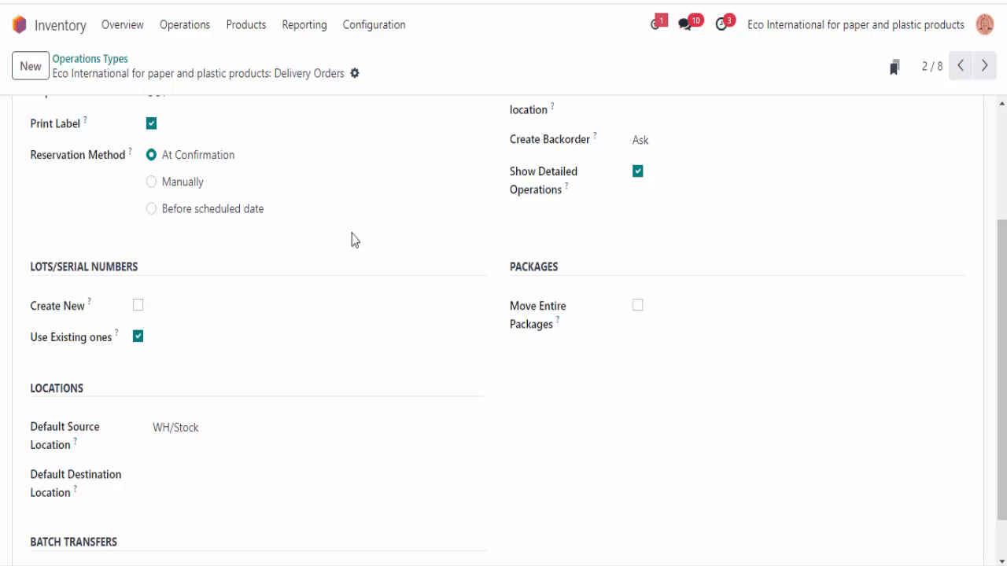
scroll(299, 378, "down", 1)
scroll(339, 377, "up", 3)
scroll(507, 415, "down", 3)
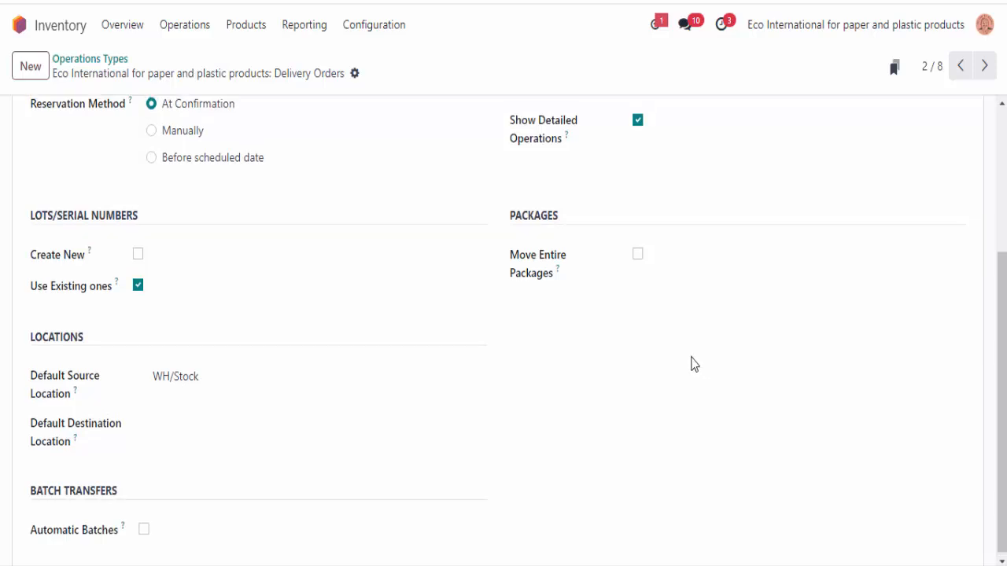
scroll(693, 365, "up", 2)
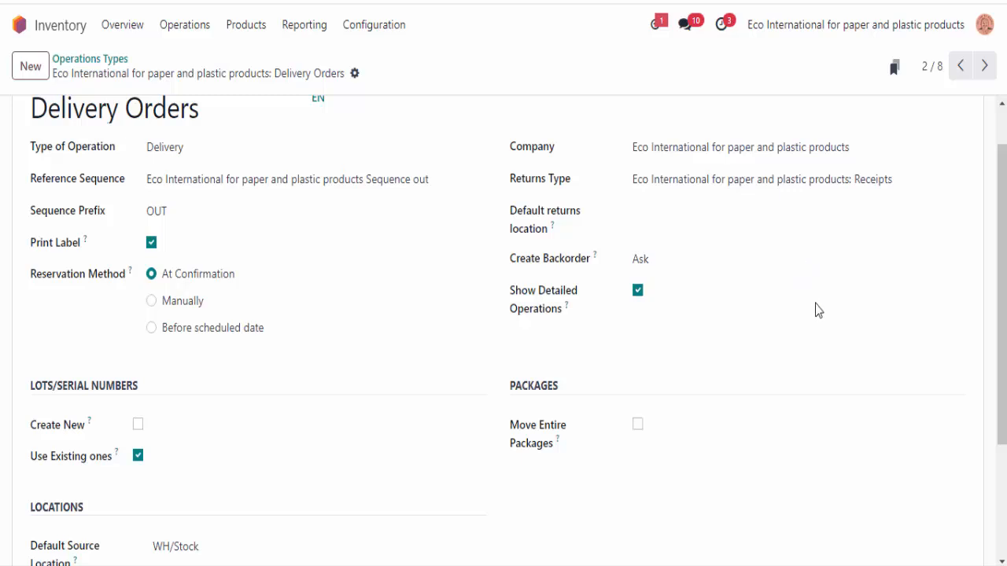
scroll(818, 308, "down", 2)
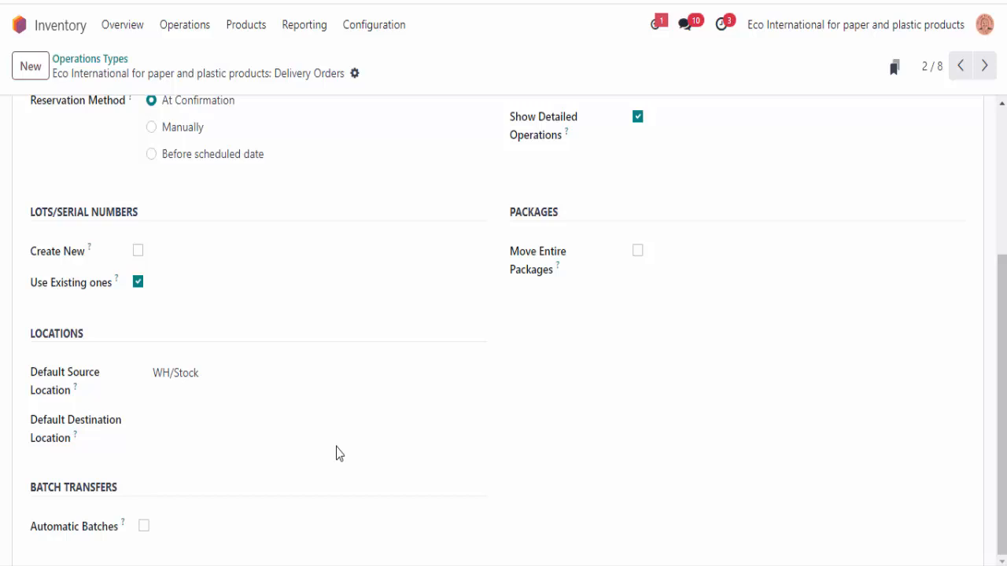
scroll(336, 454, "up", 2)
scroll(338, 456, "down", 2)
scroll(474, 336, "up", 5)
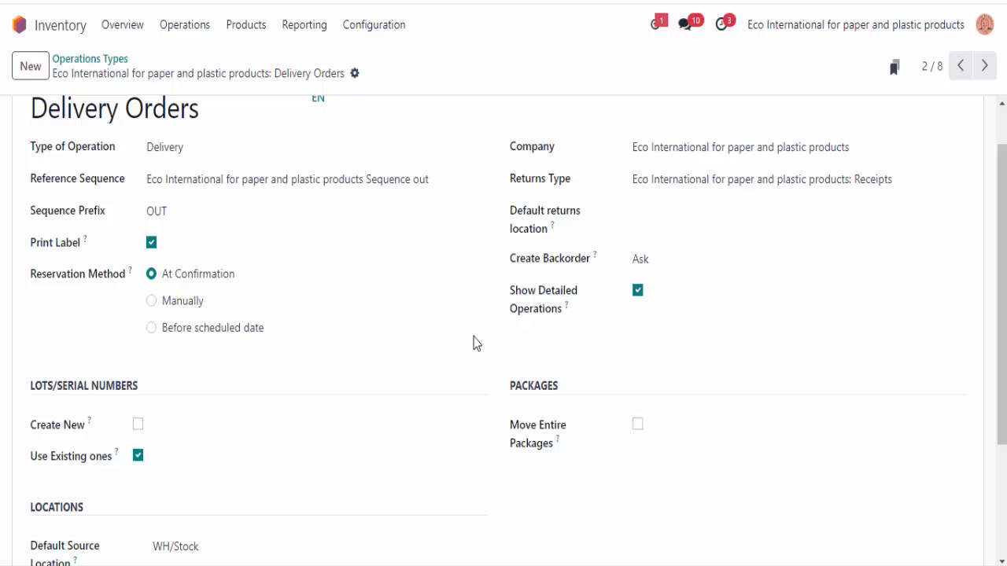
scroll(475, 340, "down", 5)
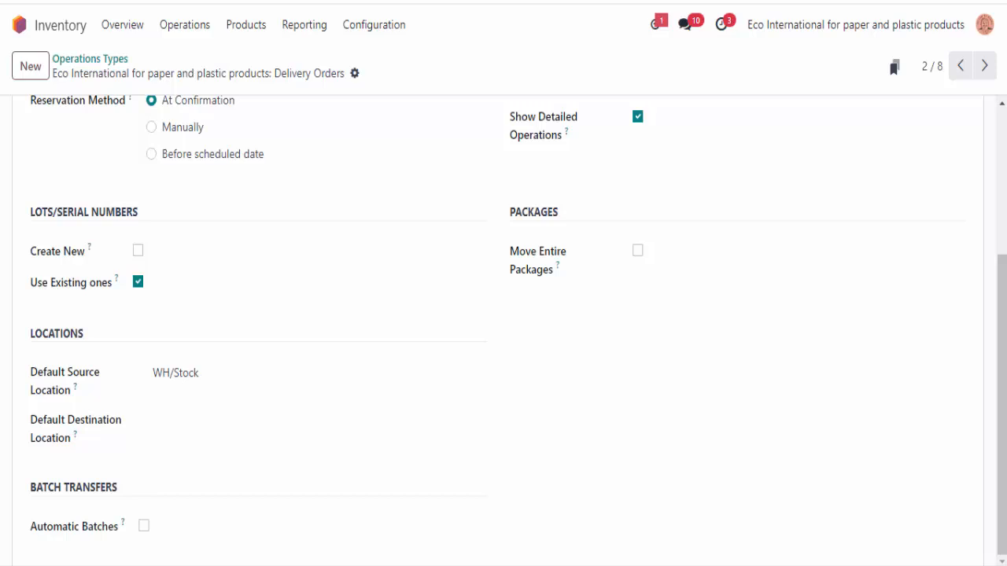
Open the configuration of the Eco International for paper and plastic products warehouse
left_click(380, 28)
left_click(407, 118)
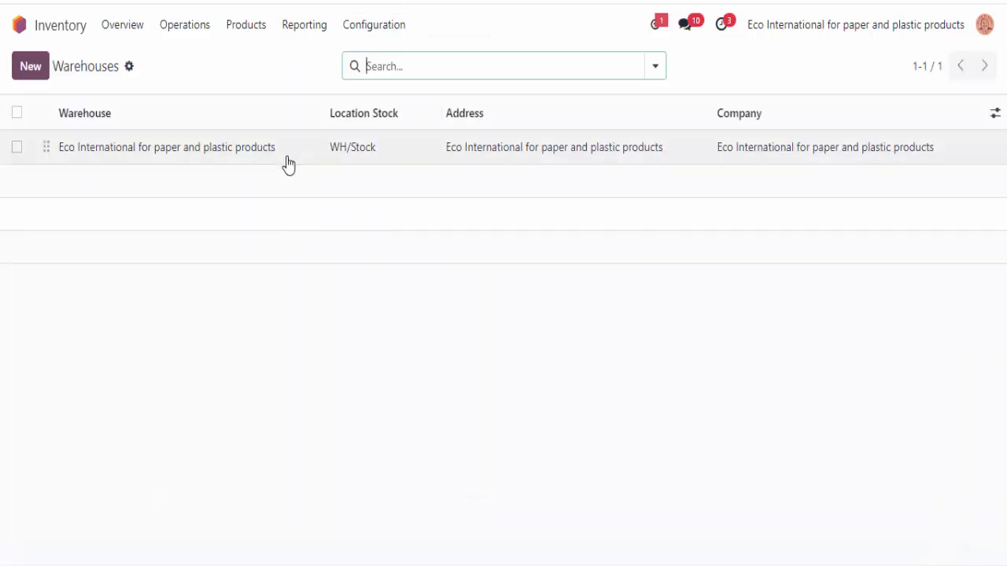
left_click(402, 162)
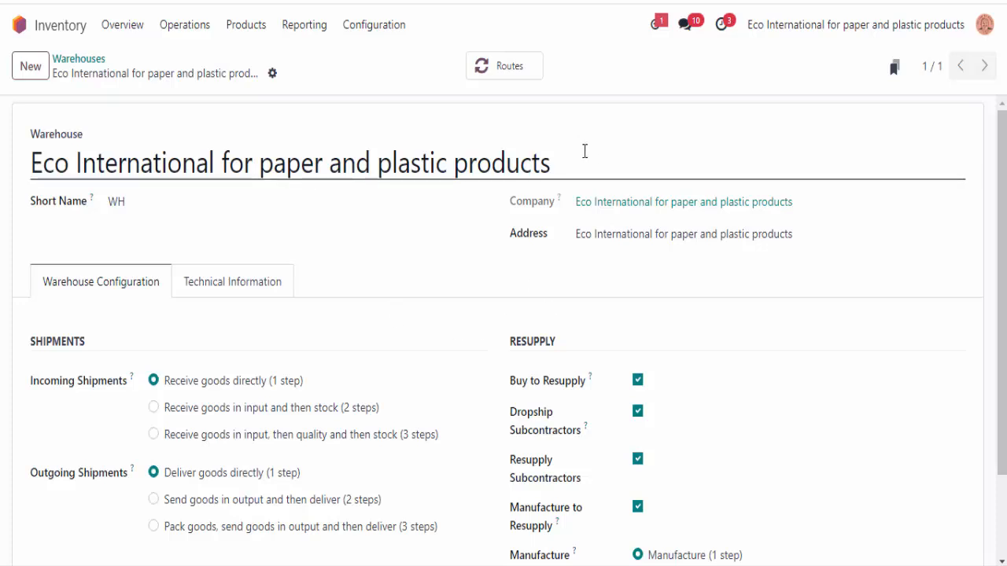
Open the warehouse's One-step receiving (inventory) route and start adding a rule to it
left_click(511, 79)
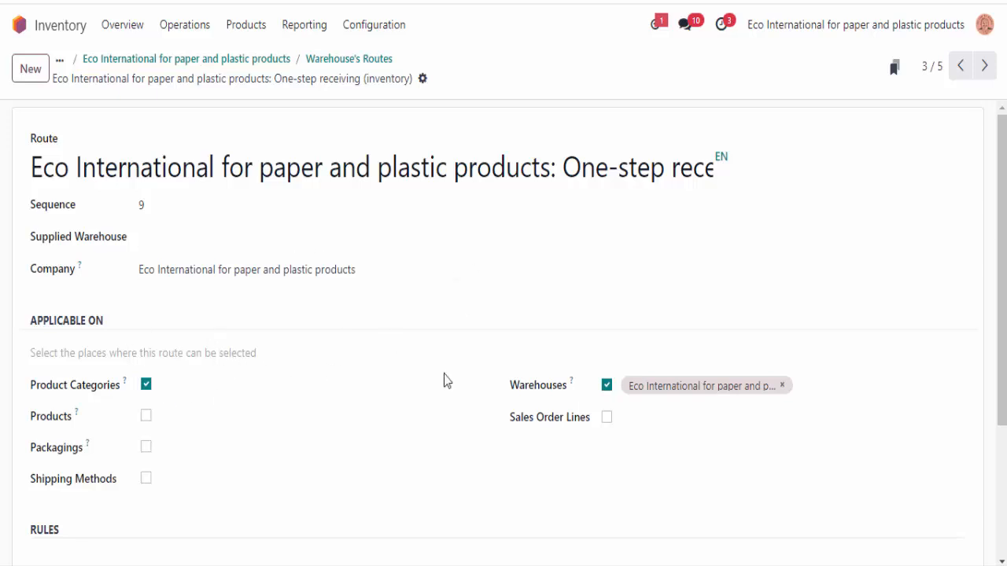
scroll(456, 122, "down", 2)
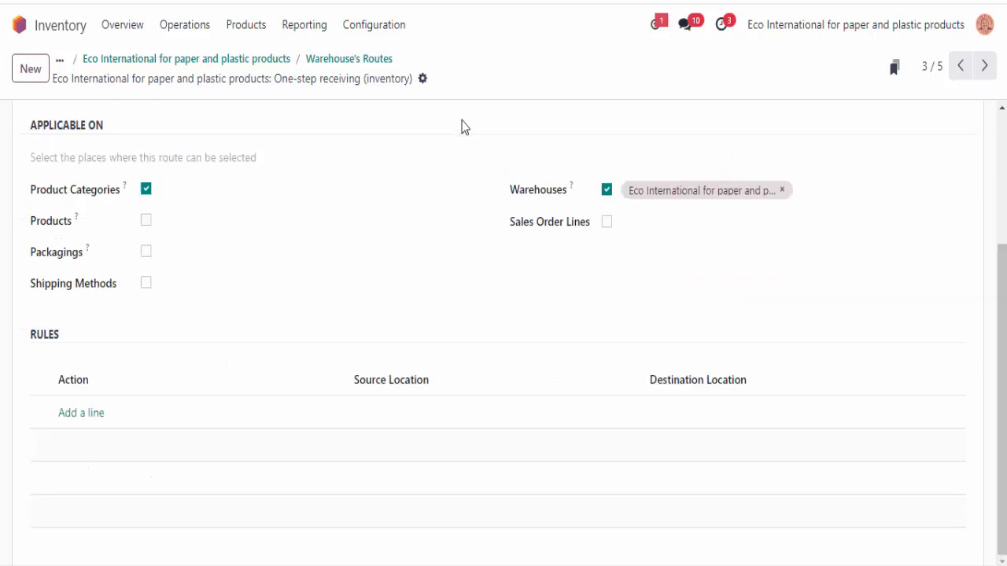
left_click(86, 422)
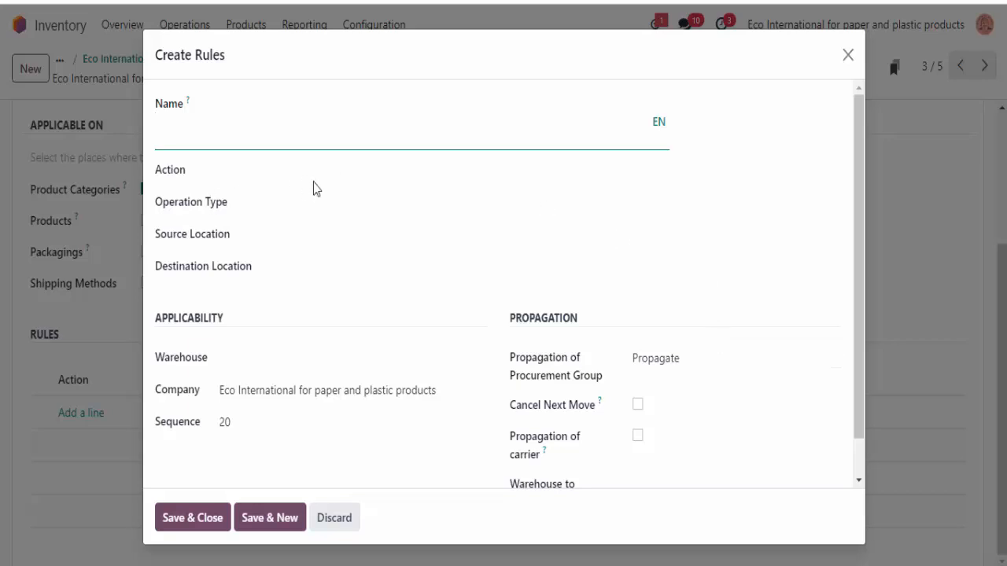
Examine the new rule's operation type and action fields, its propagation options and the warehouse choices under Applicability
left_click(367, 201)
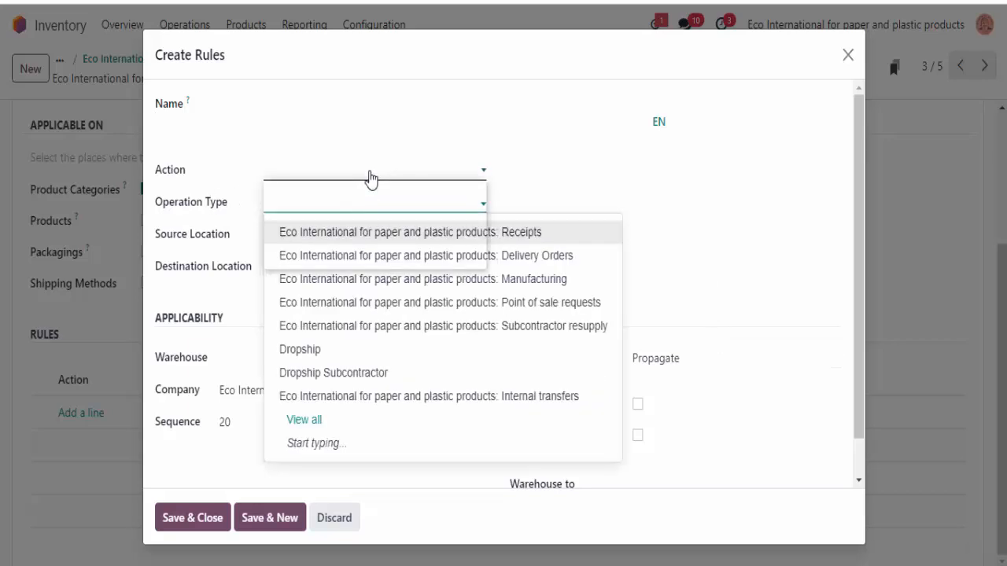
left_click(370, 175)
left_click(371, 175)
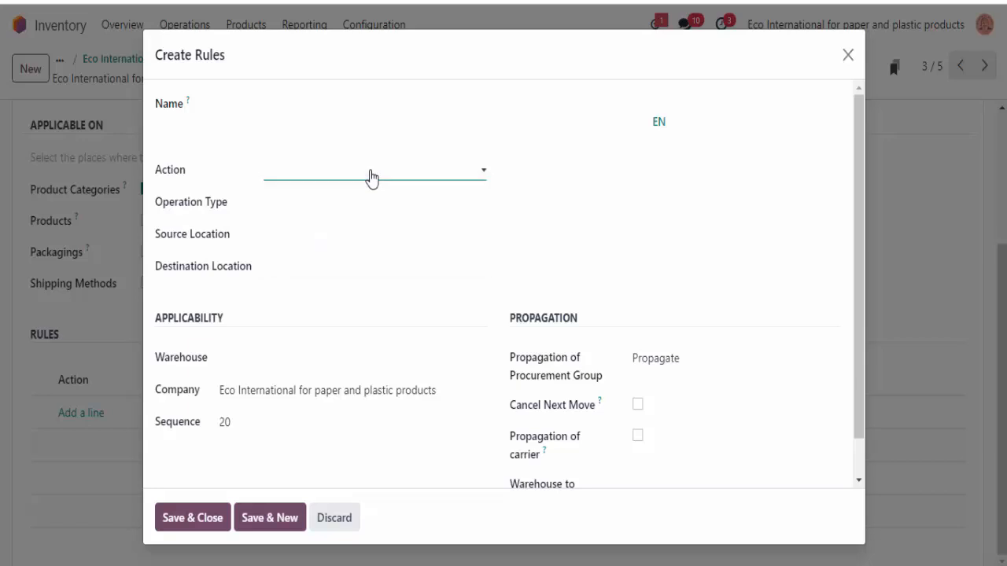
scroll(369, 274, "down", 1)
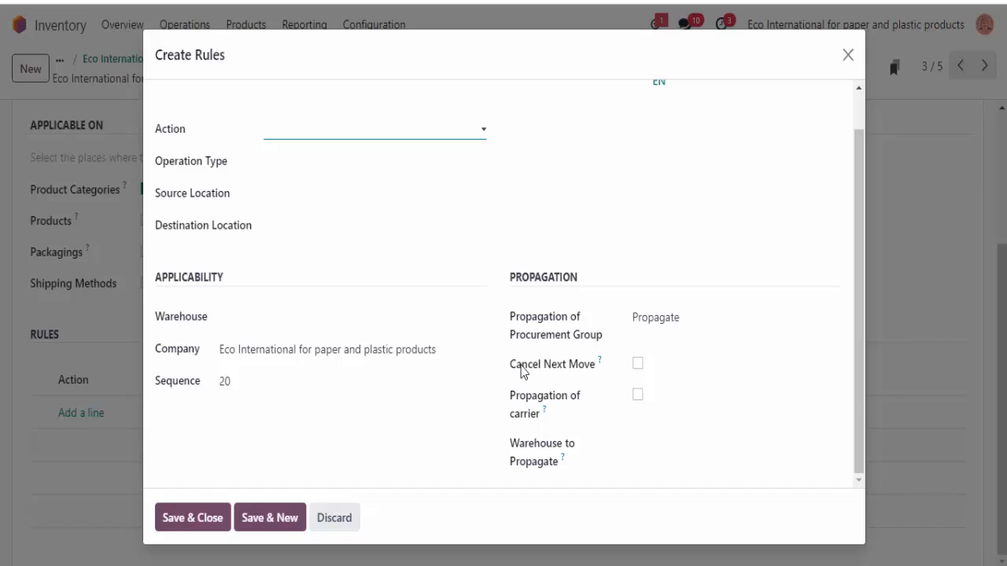
left_click(275, 315)
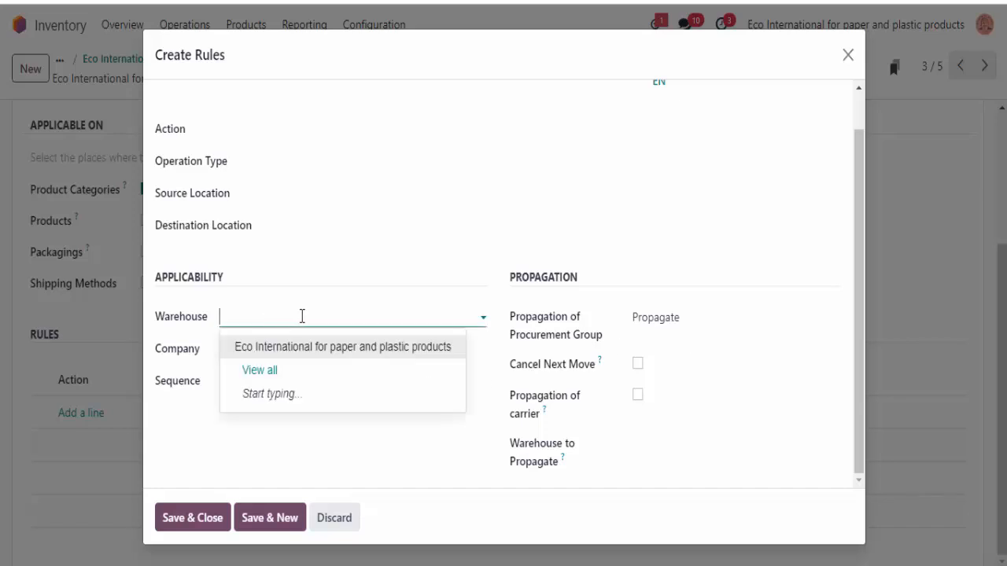
scroll(346, 311, "up", 1)
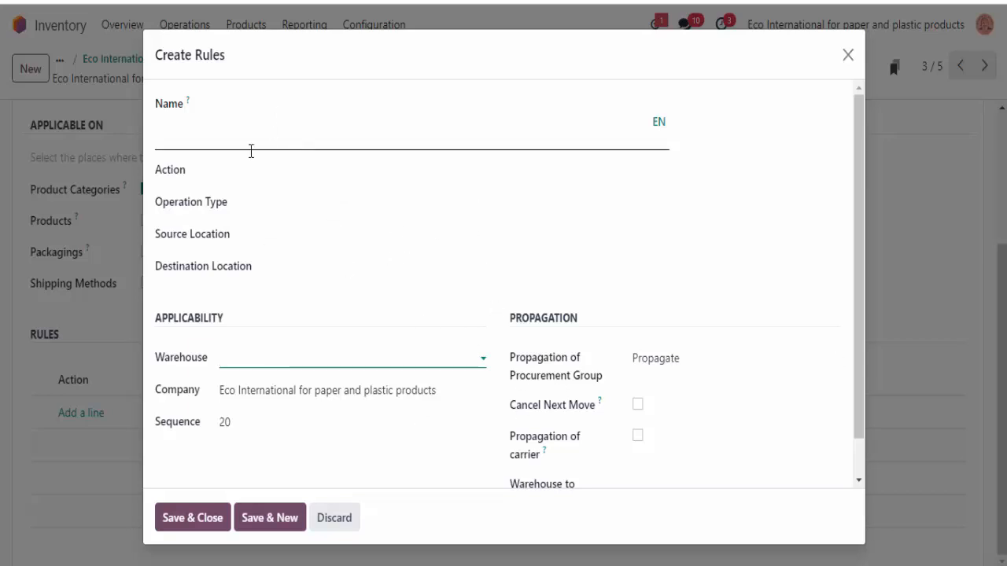
Review the operation type, source location and destination location choices for the new rule, and discard the rule without saving
left_click(291, 203)
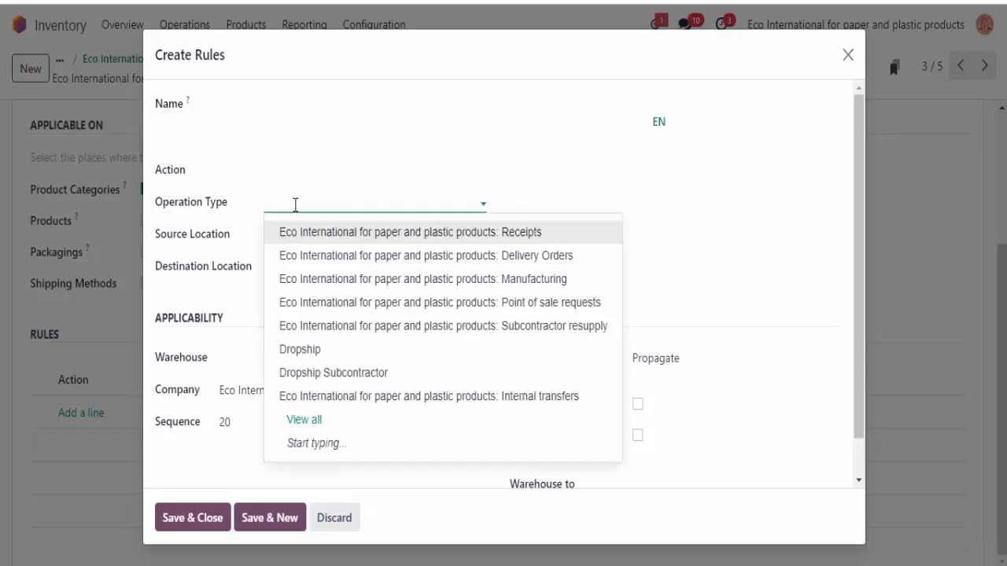
left_click(298, 232)
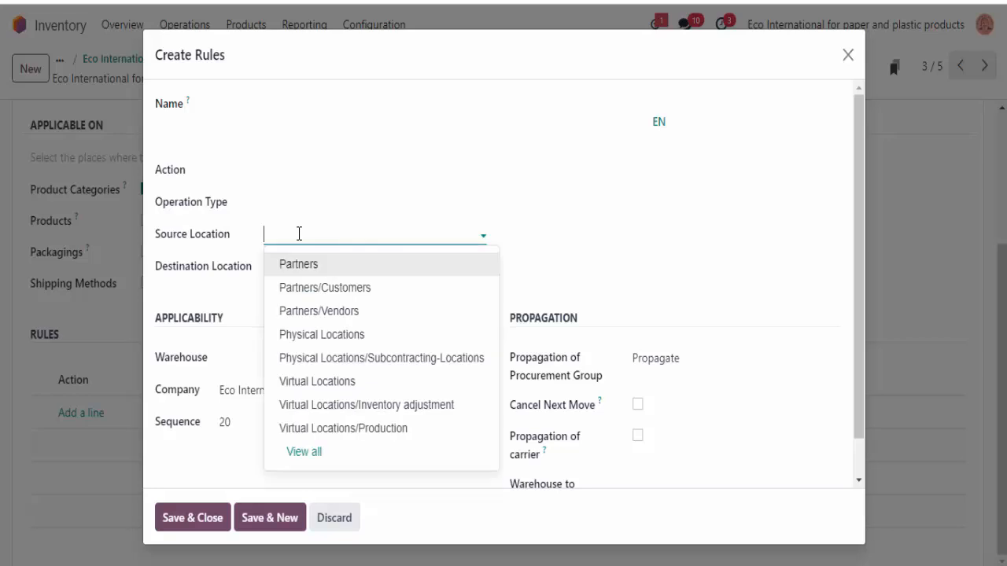
left_click(307, 267)
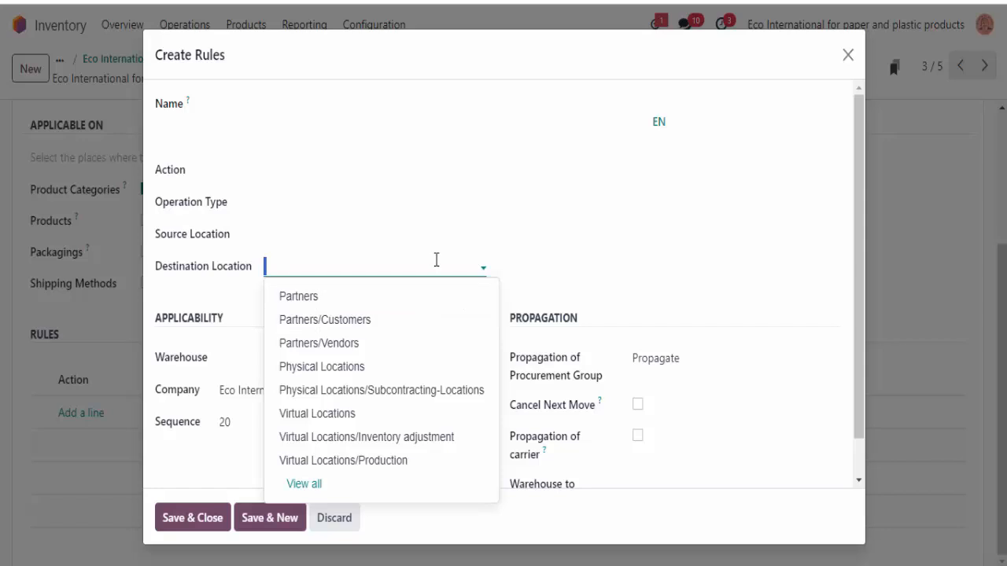
left_click(435, 260)
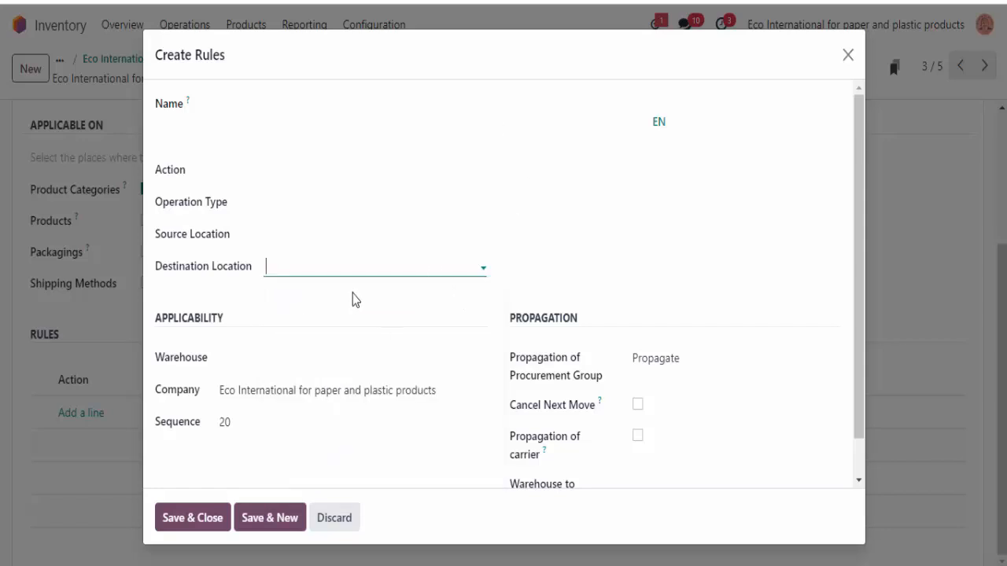
left_click(331, 524)
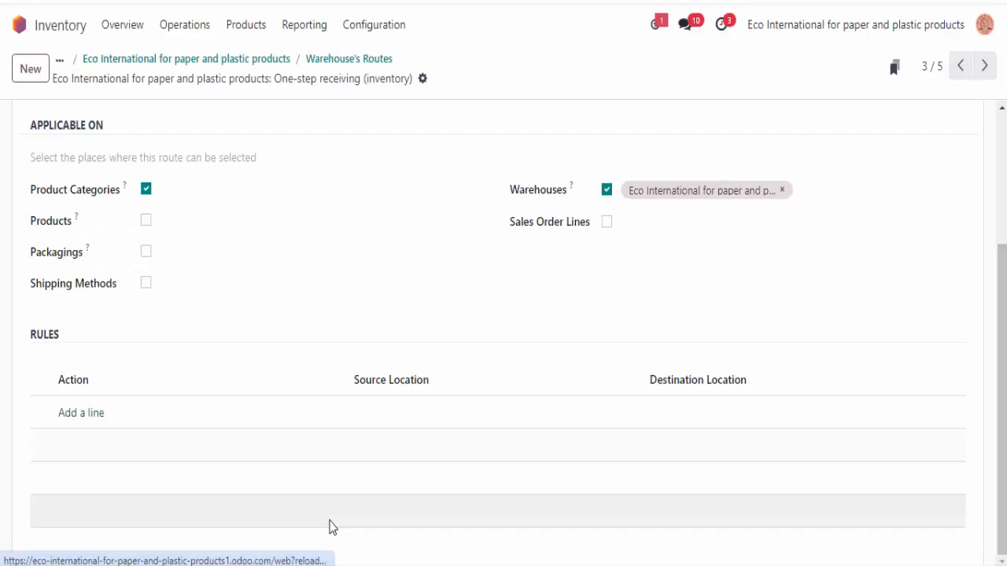
scroll(425, 433, "up", 3)
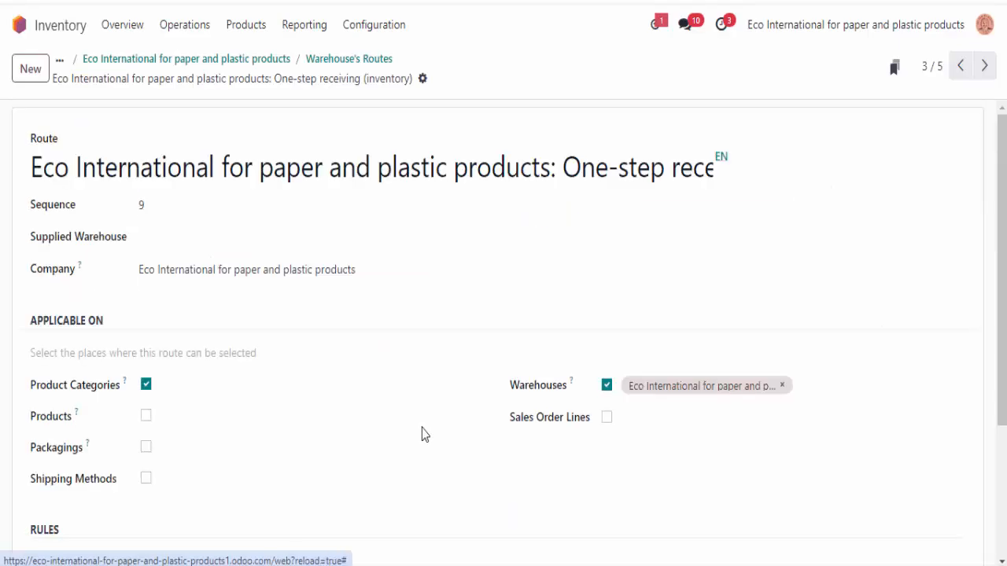